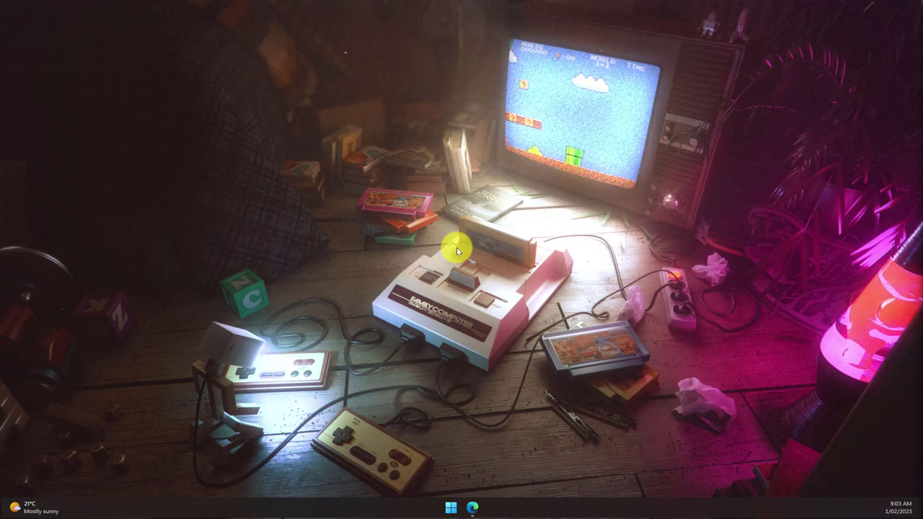
- Log in to Buffer in the Edge browser and open the account's Channels page
left_click(472, 507)
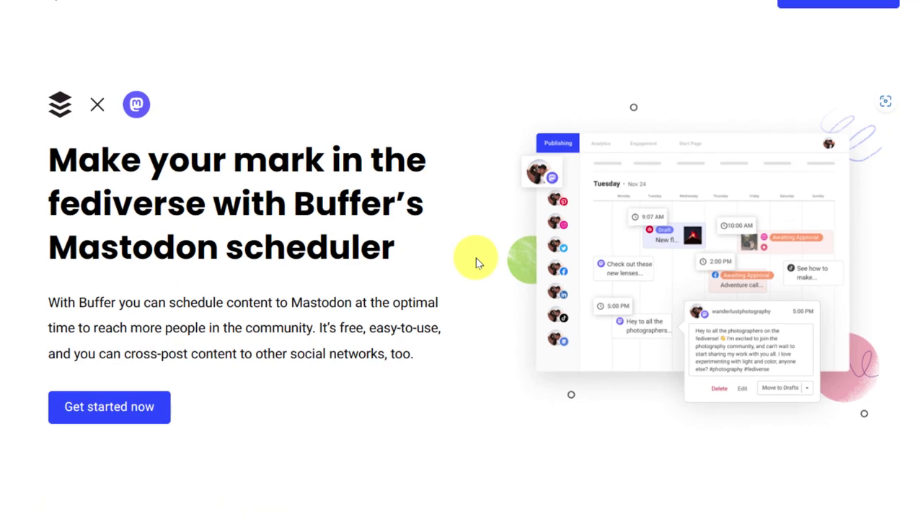
mouse_move(892, 67)
left_mouse_down()
mouse_move(891, 118)
mouse_move(921, 214)
mouse_move(921, 265)
mouse_move(911, 258)
mouse_move(894, 67)
left_mouse_up()
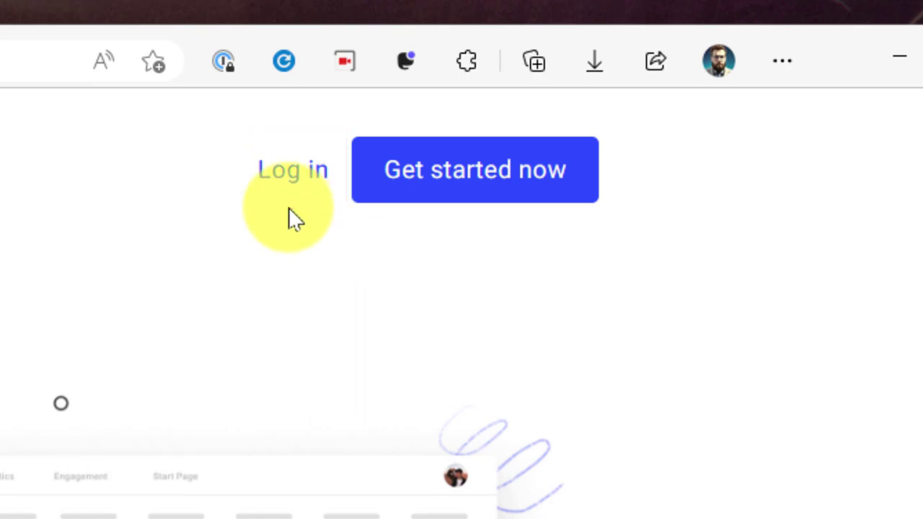
left_click(41, 218)
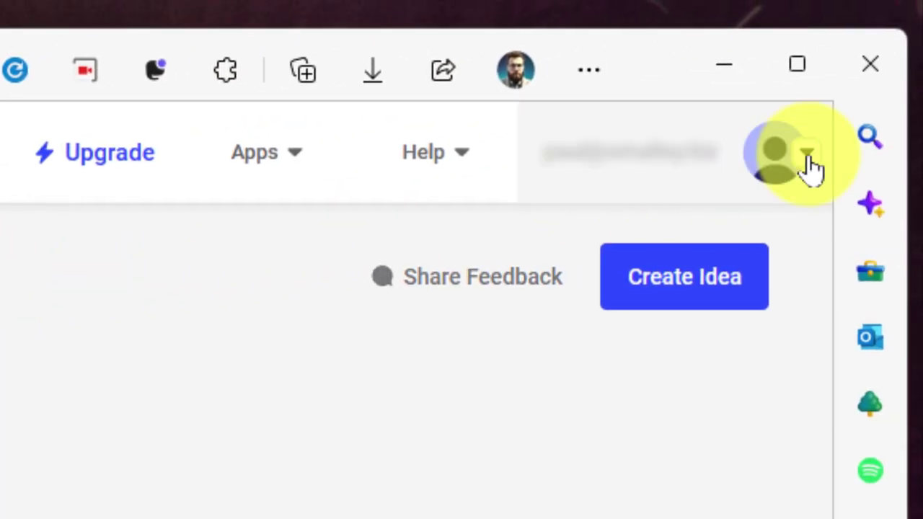
left_click(809, 160)
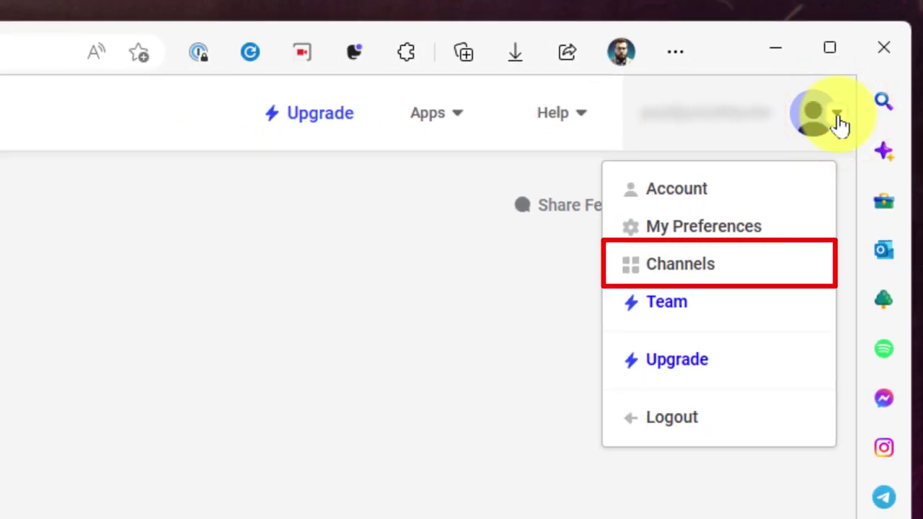
left_click(707, 276)
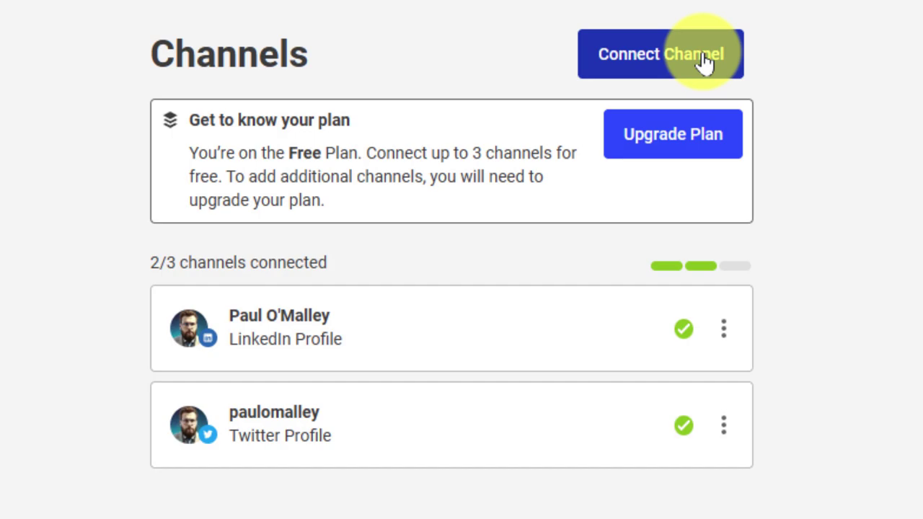
- Connect a Mastodon profile as a new channel using the other server c.im, and authorize Buffer's access to the account
left_click(680, 56)
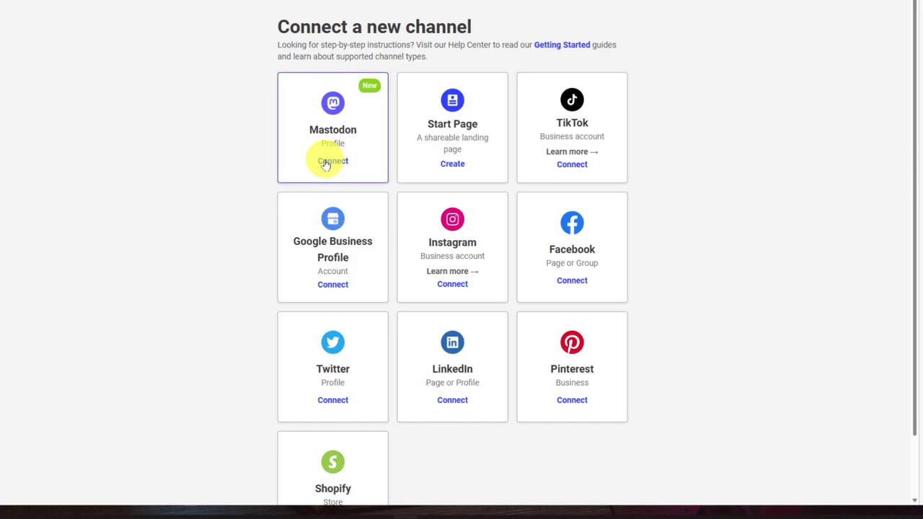
left_click(326, 162)
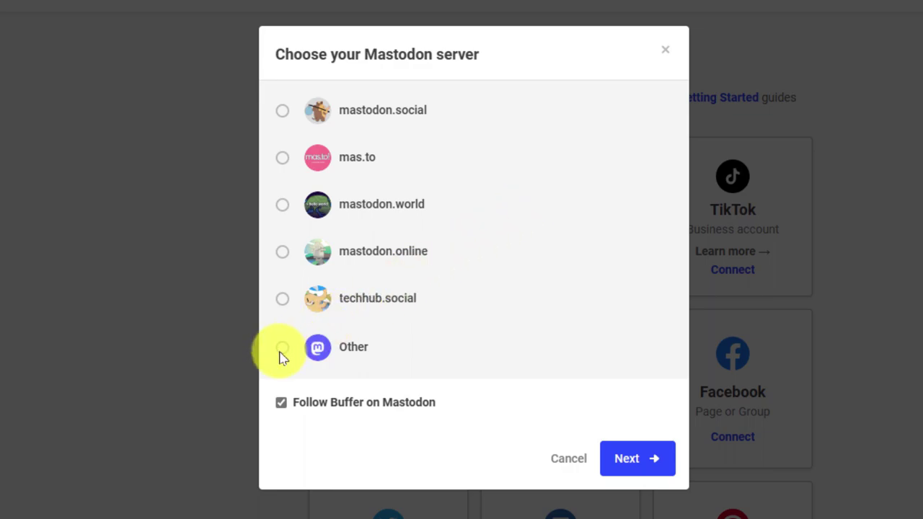
left_click(282, 348)
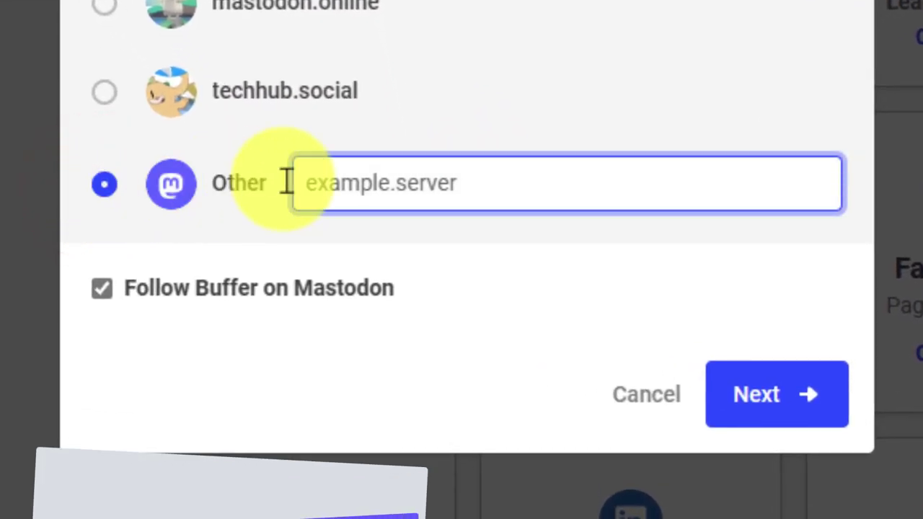
left_click(351, 177)
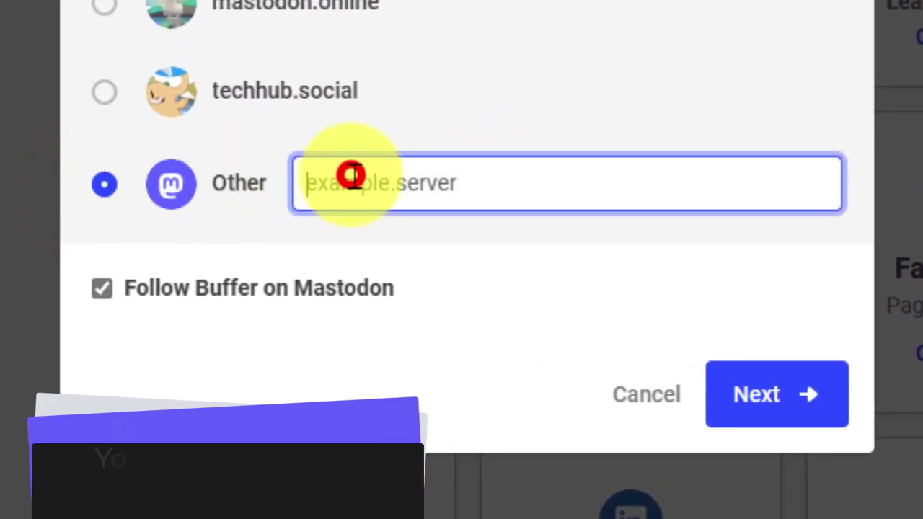
type("c.im")
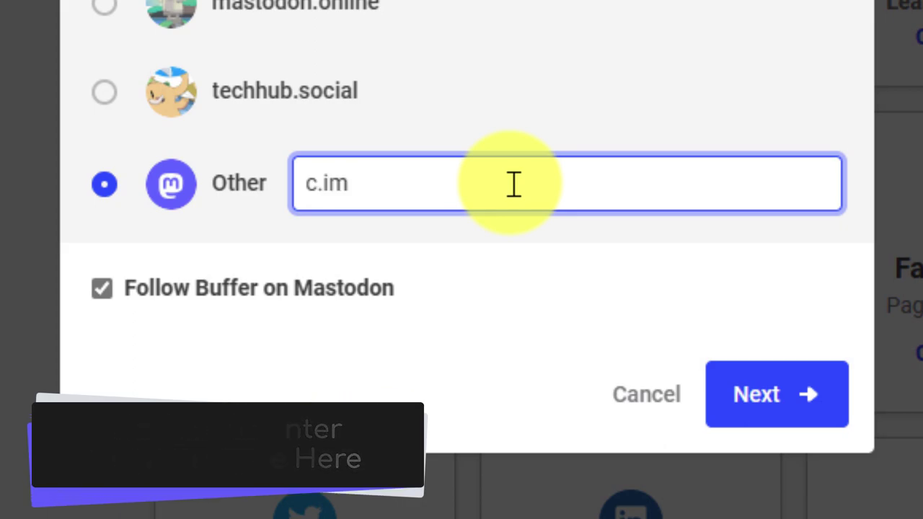
left_click(776, 409)
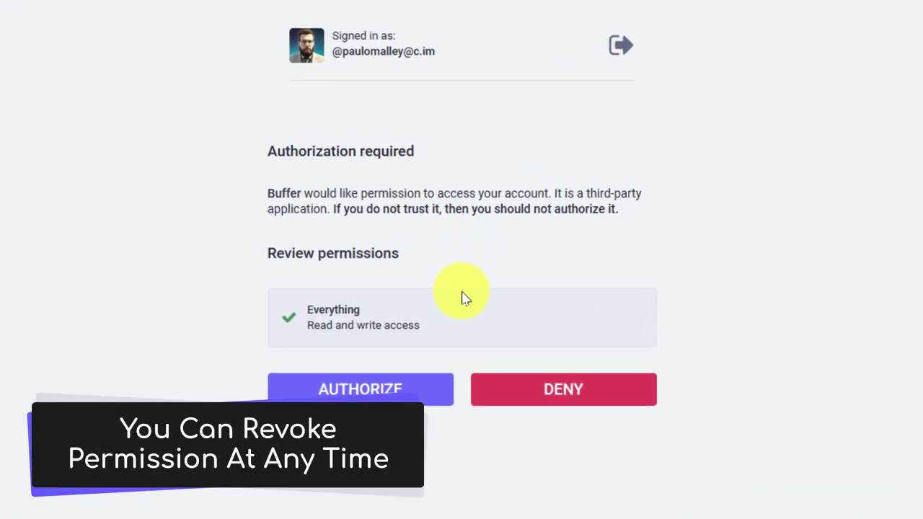
left_click(372, 401)
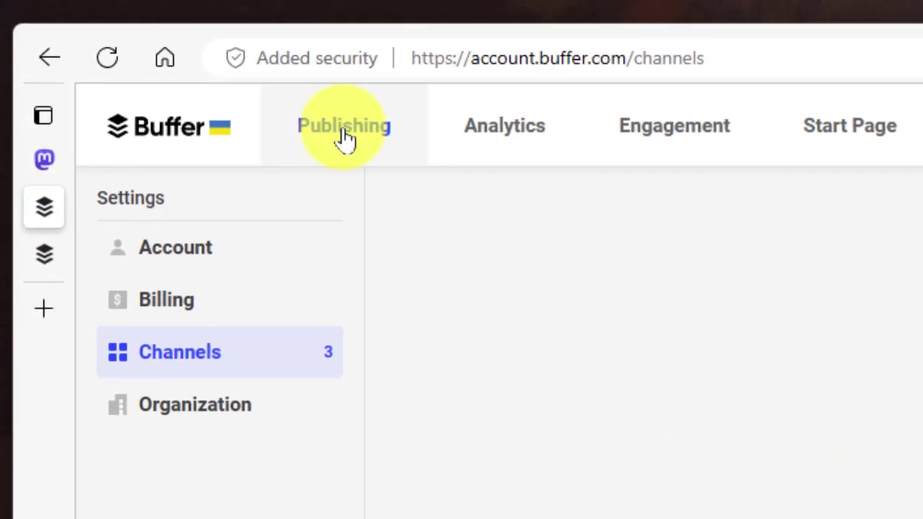
- In Publishing, set the posting schedule timezone of the c.im Mastodon channel to Sydney - Australia
left_click(344, 134)
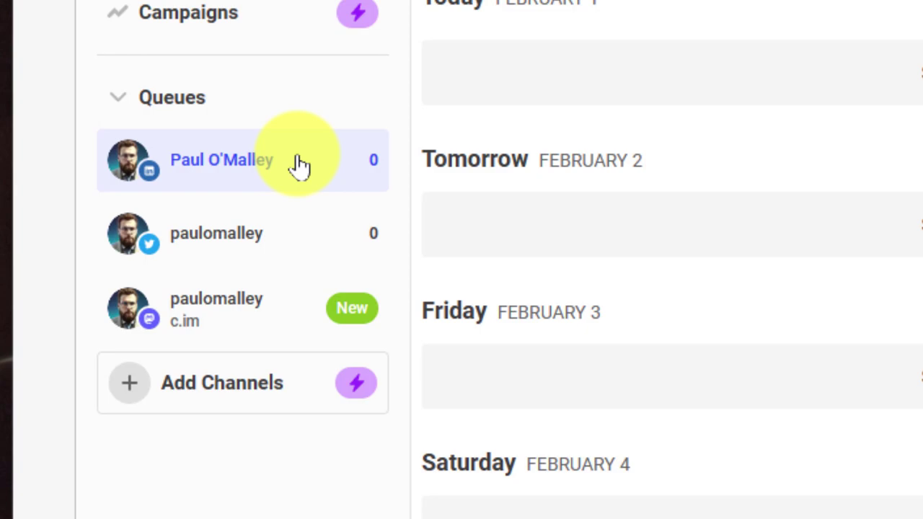
left_click(272, 328)
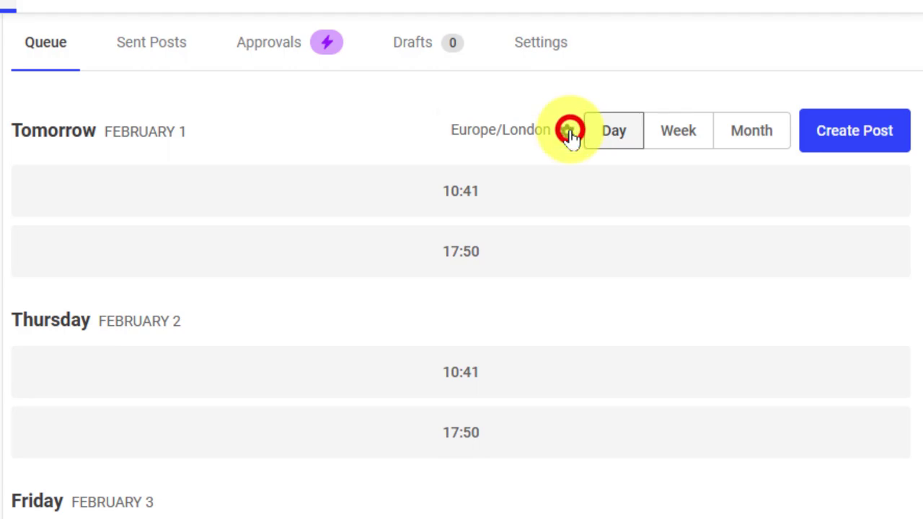
left_click(570, 132)
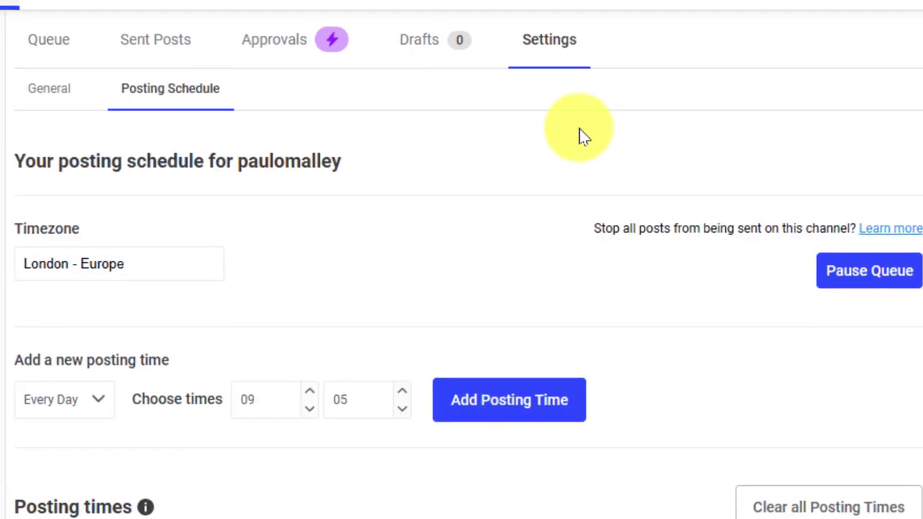
left_click(143, 265)
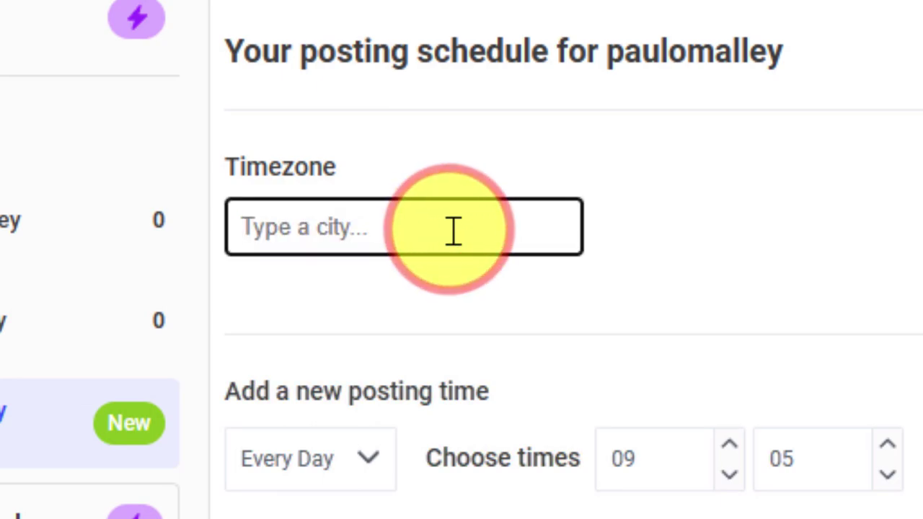
type("syd")
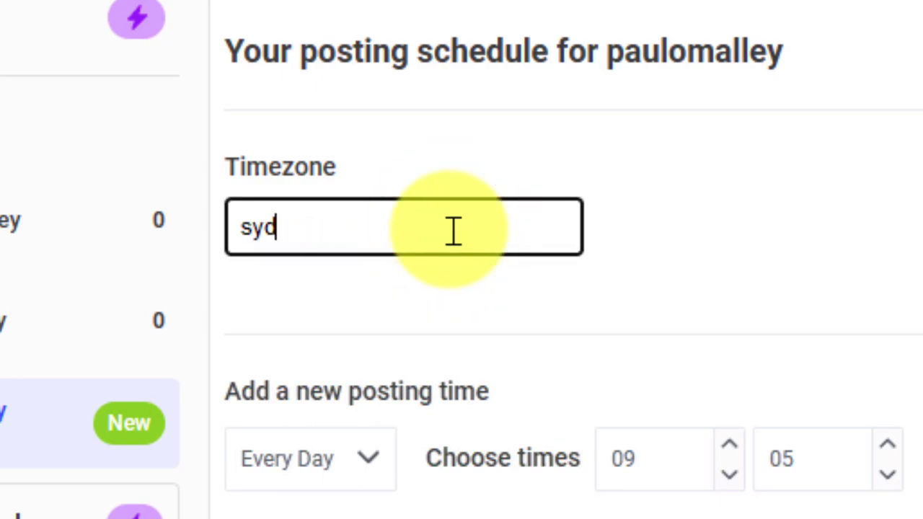
type("ney")
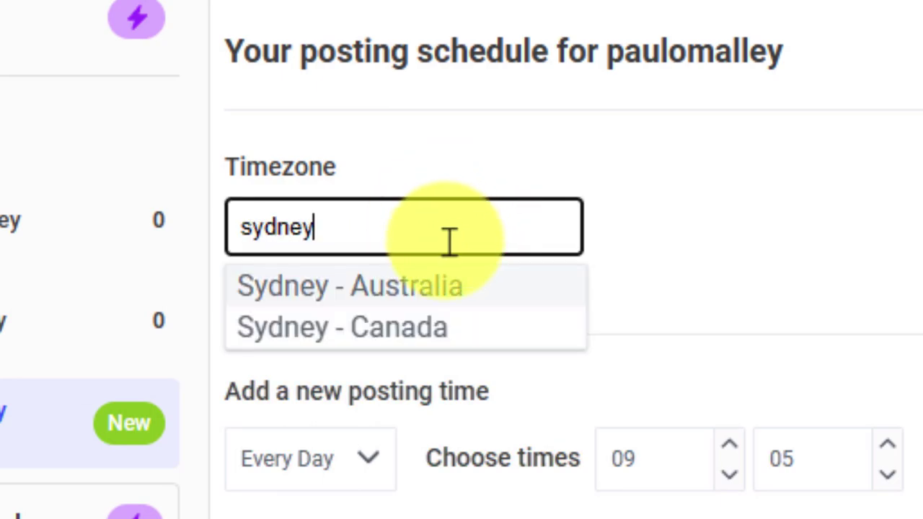
left_click(434, 288)
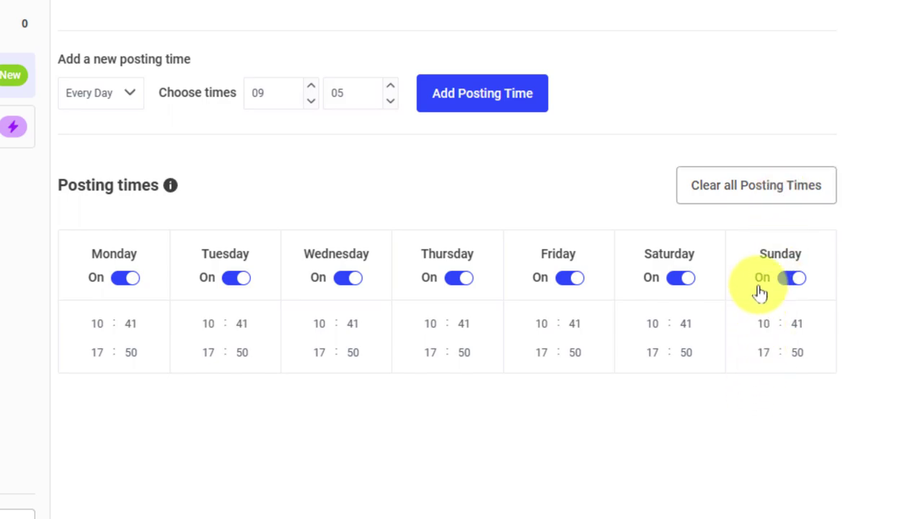
- Clear all posting times of the Mastodon channel and return to its queue
left_click(758, 189)
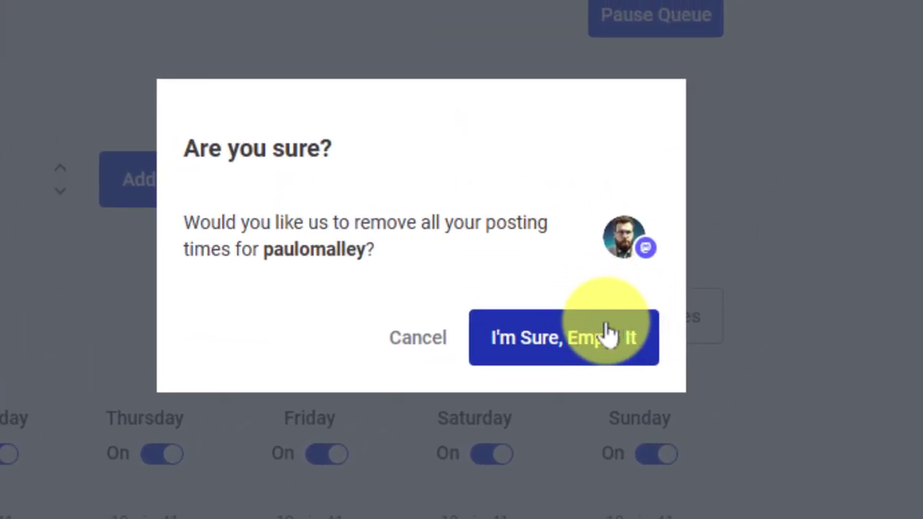
left_click(592, 351)
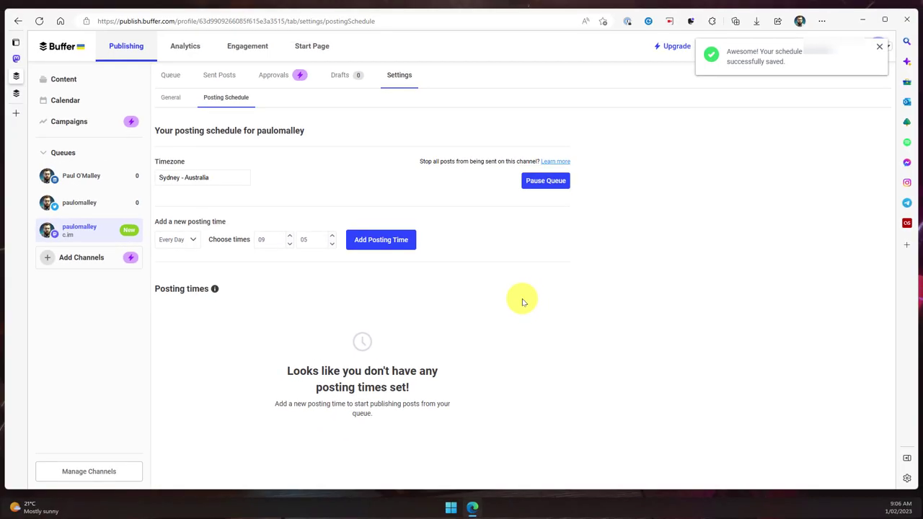
left_click(171, 76)
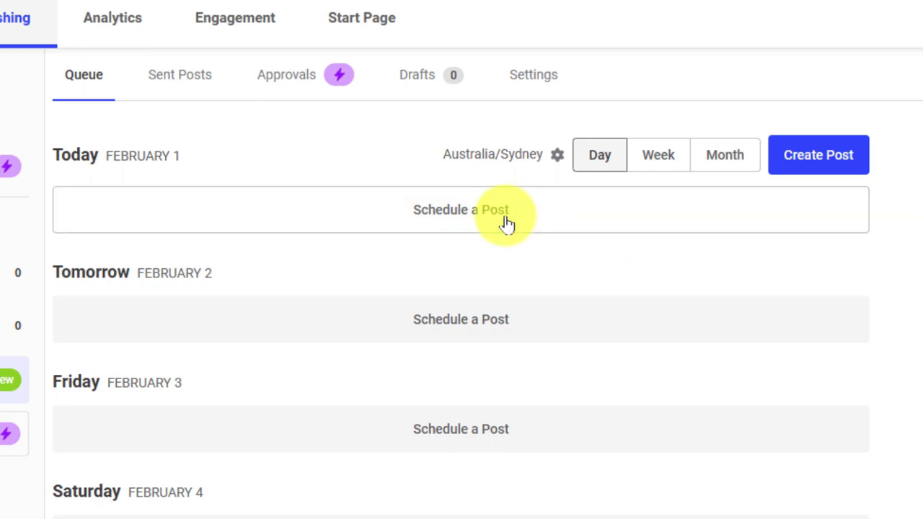
- Create a new Mastodon post and fill it with the clipboard history entry that starts with "Woah!"
left_click(839, 163)
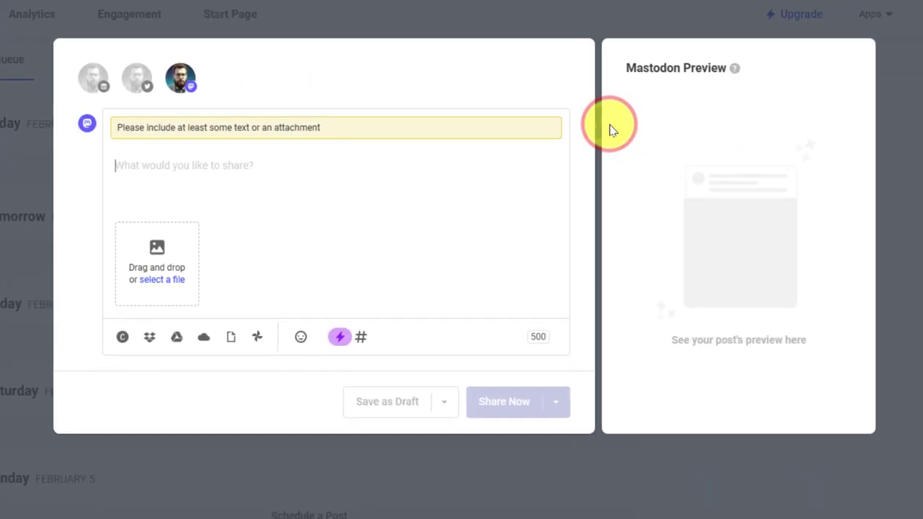
left_click(180, 171)
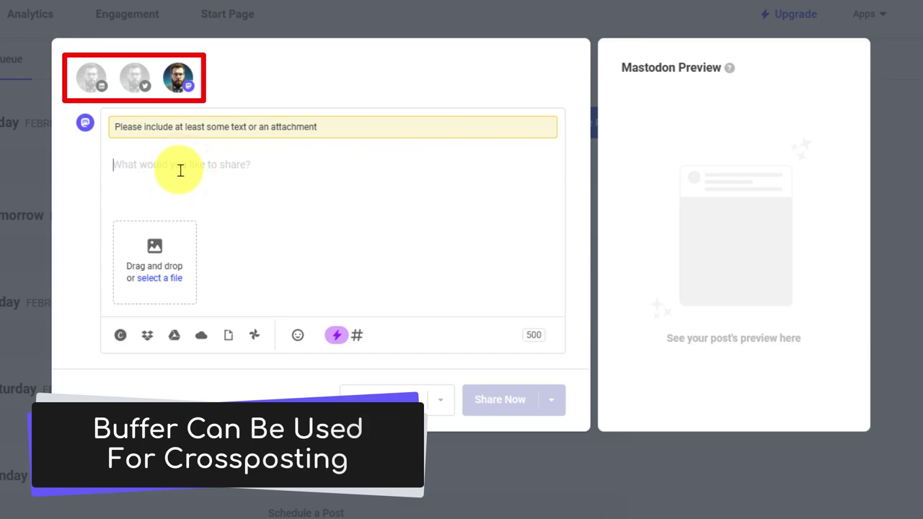
key("super+v")
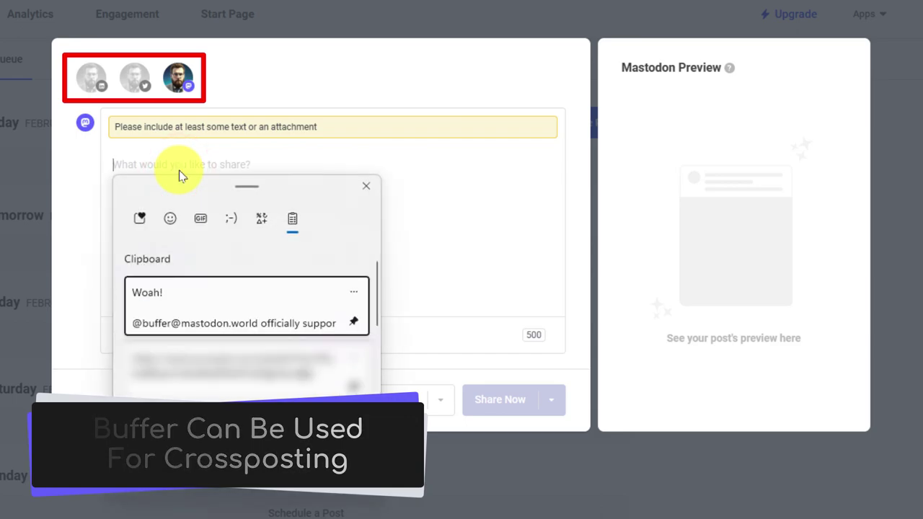
left_click(212, 305)
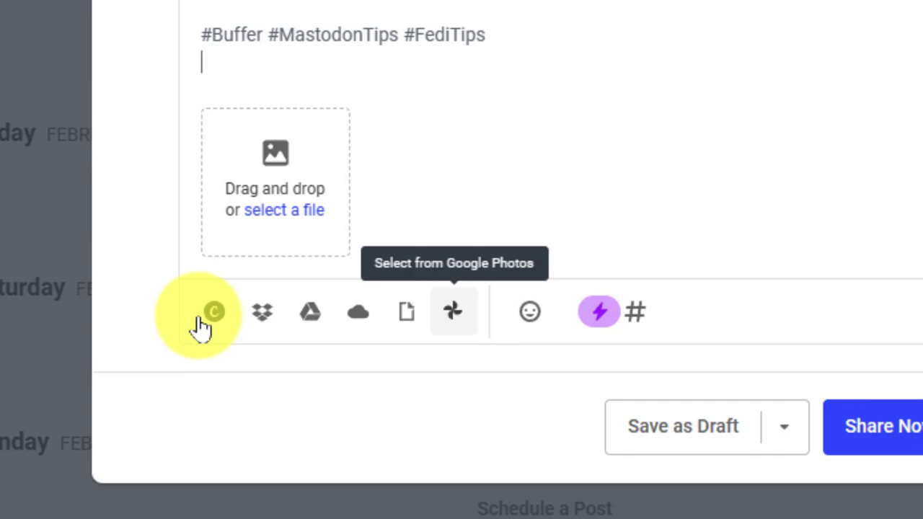
- Find GIFs for "woah man bill" on GIPHY and attach the one with the blue neon WOAH lettering to the post
left_click(405, 315)
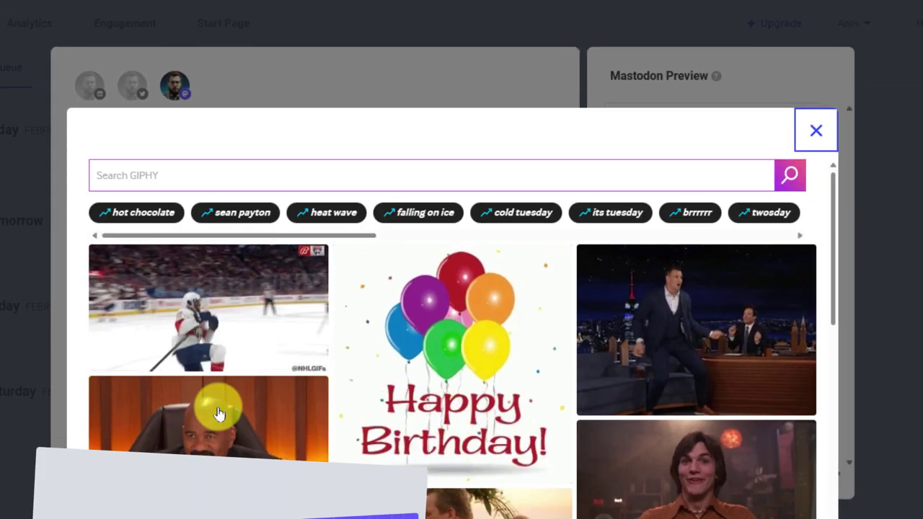
left_click(182, 174)
type("w")
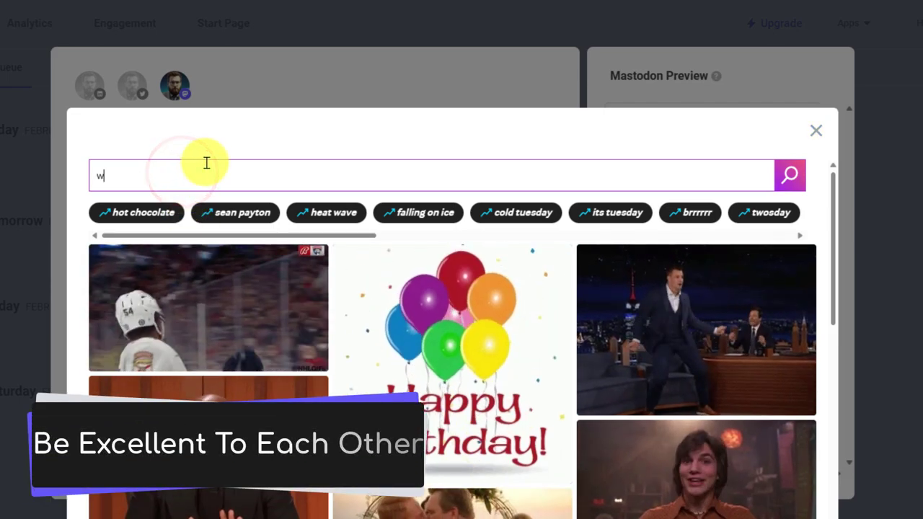
type("oah man bill")
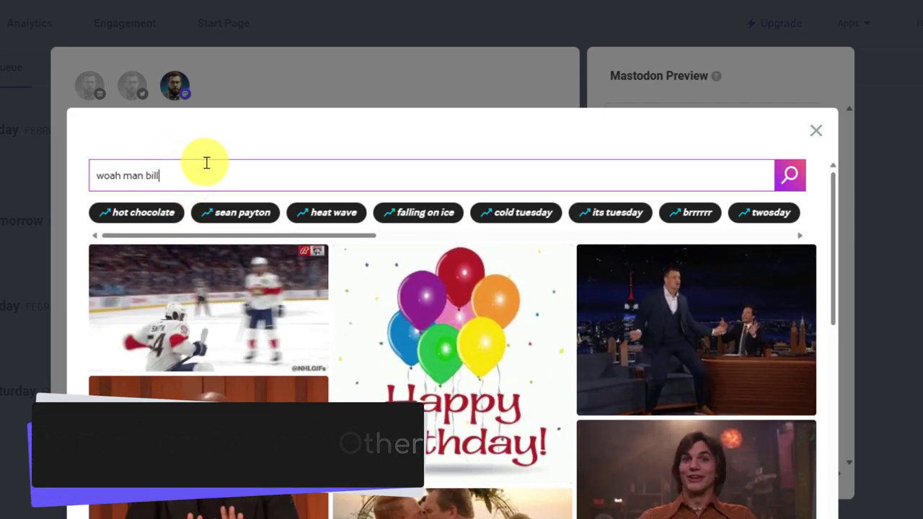
key("Return")
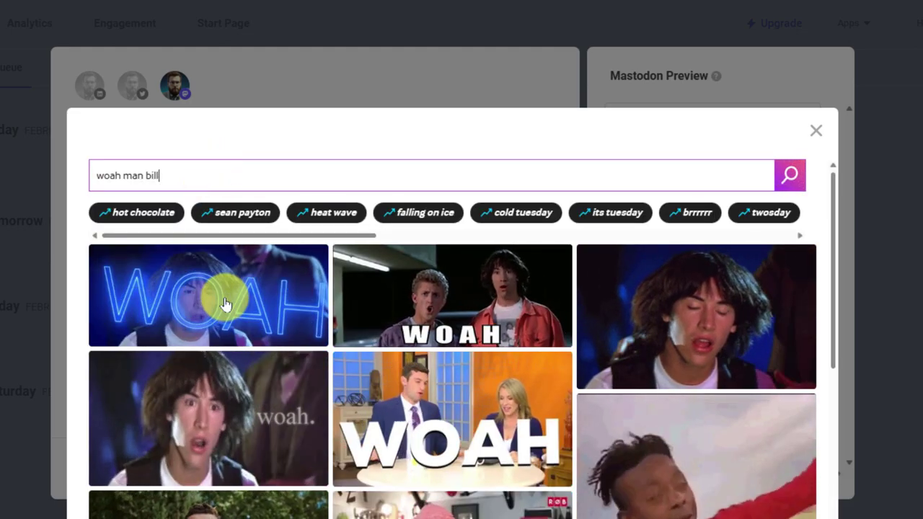
left_click(225, 303)
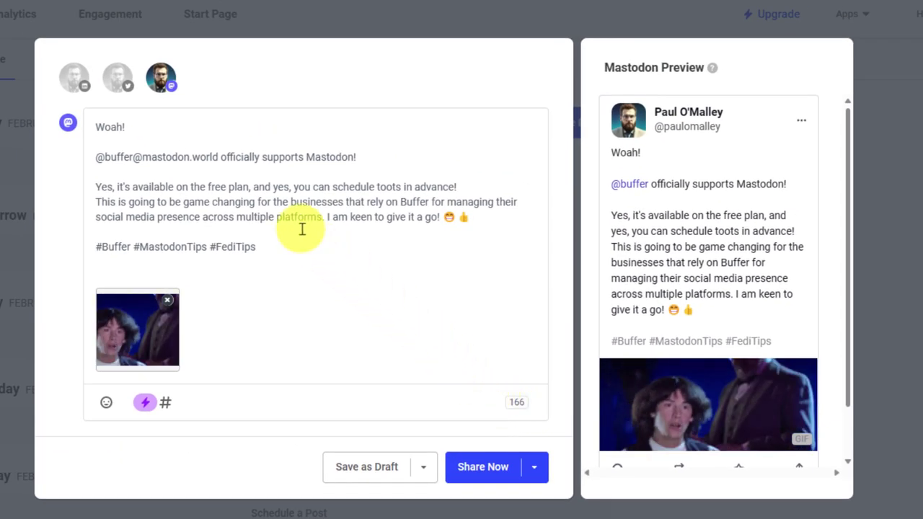
left_click(215, 157)
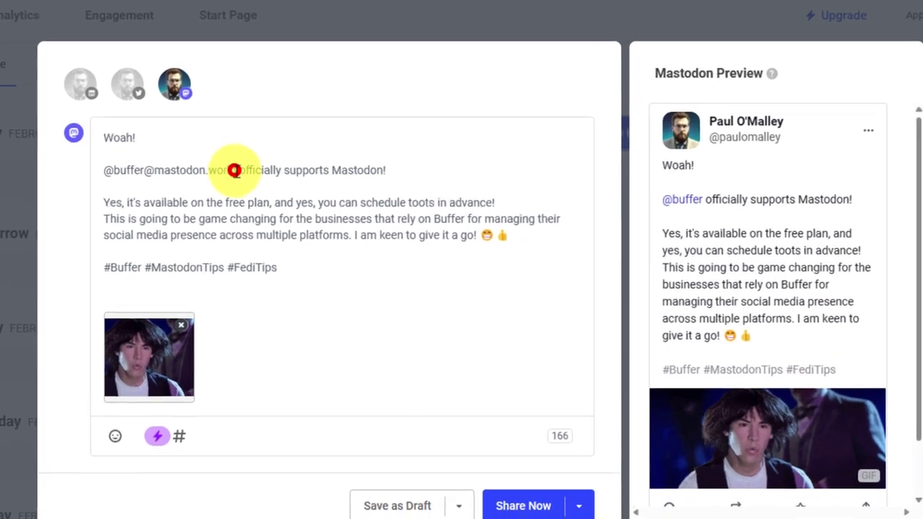
key("shift+Left")
key("shift+Left")
key("shift+Left")
key("shift+Left")
key("shift+Left")
key("shift+Left")
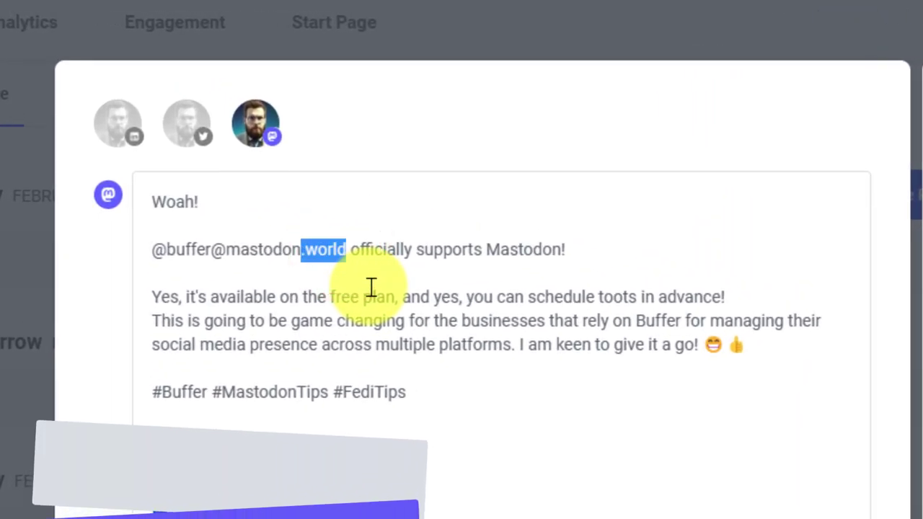
key("ctrl+shift+Left")
key("BackSpace")
key("BackSpace")
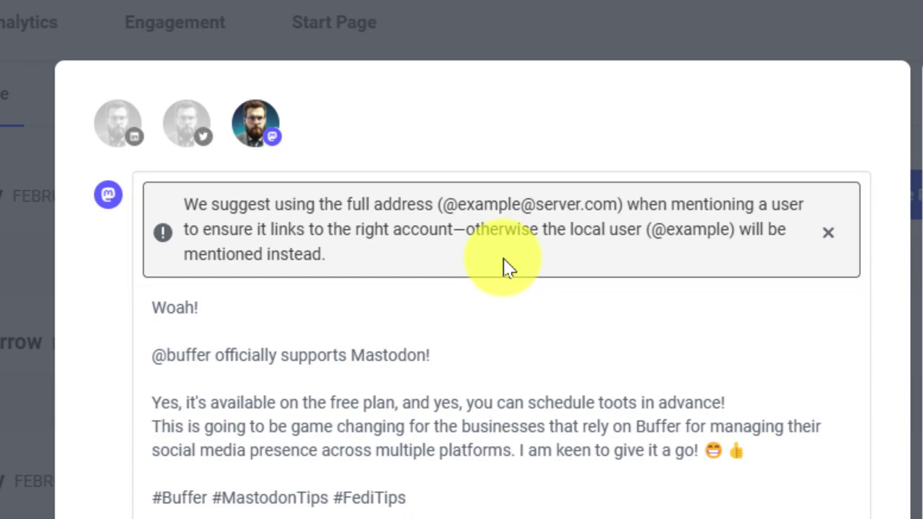
type("@mastodon.world")
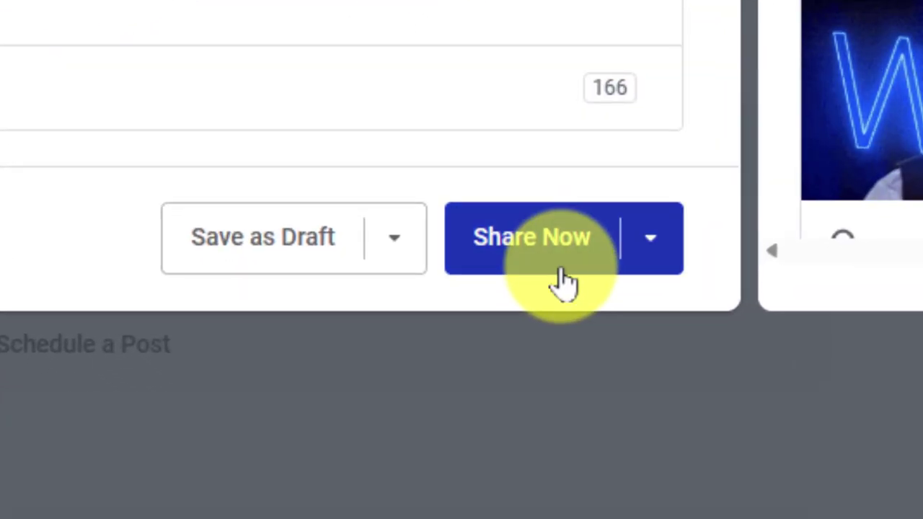
- Schedule the post for February 1, 2023 at 09:10 instead of sharing it immediately
left_click(649, 252)
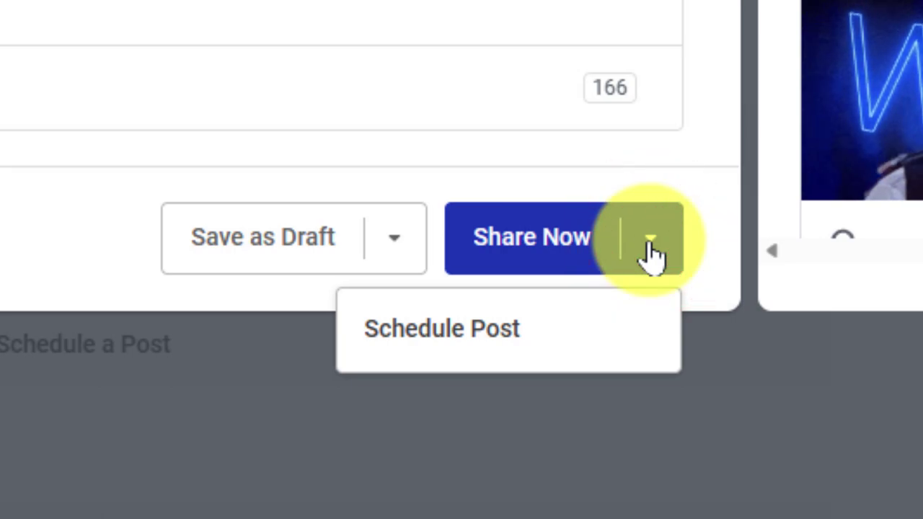
left_click(480, 329)
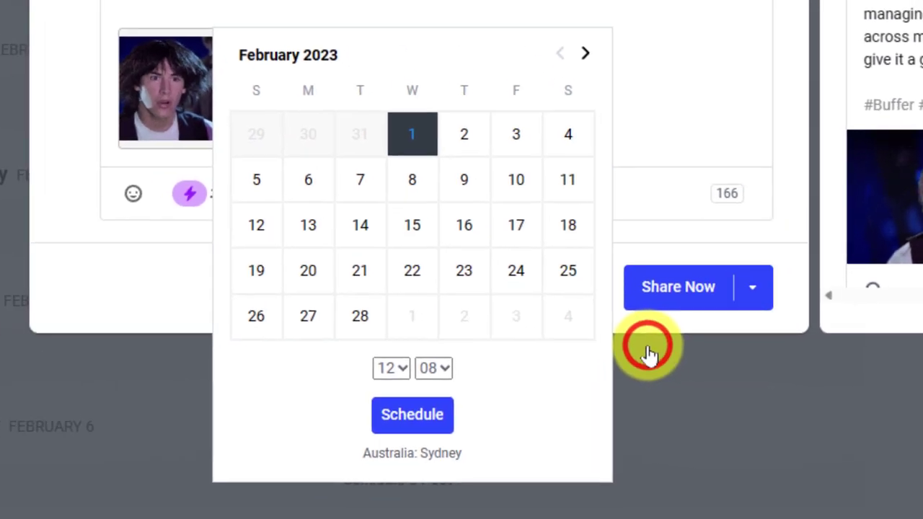
left_click(407, 369)
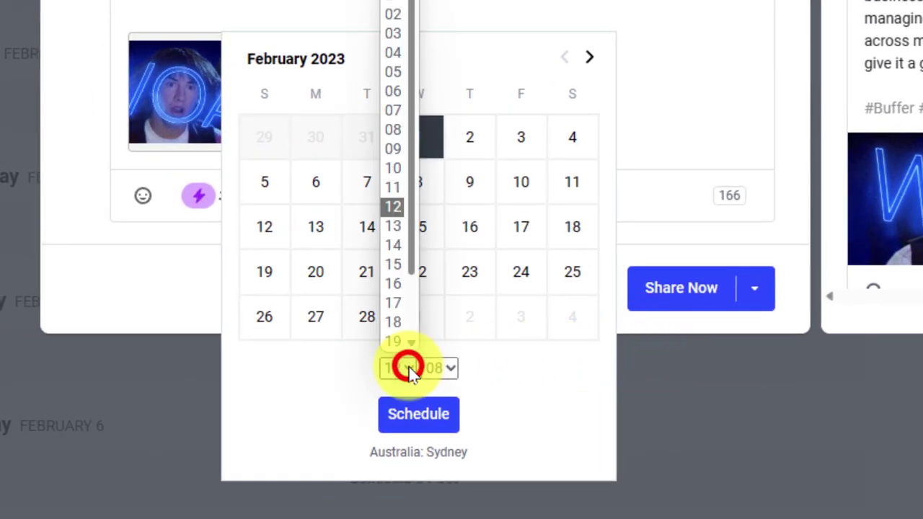
left_click(393, 149)
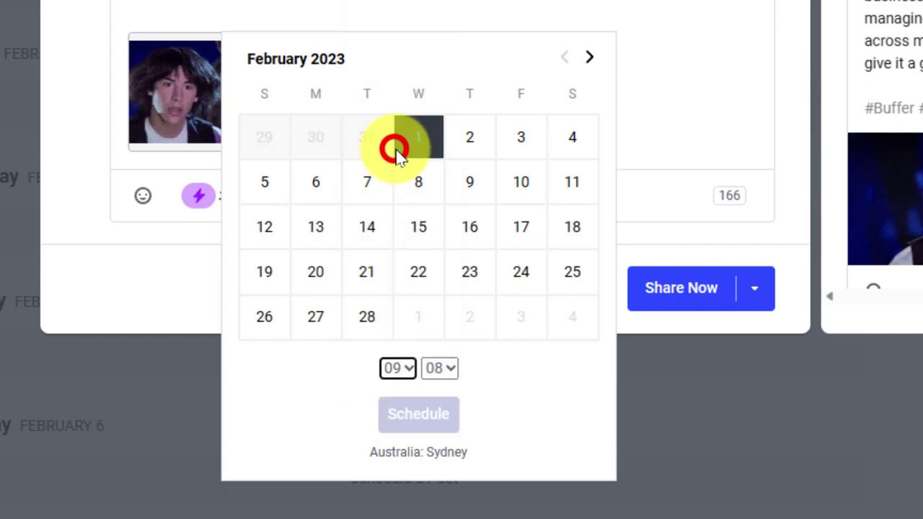
left_click(453, 372)
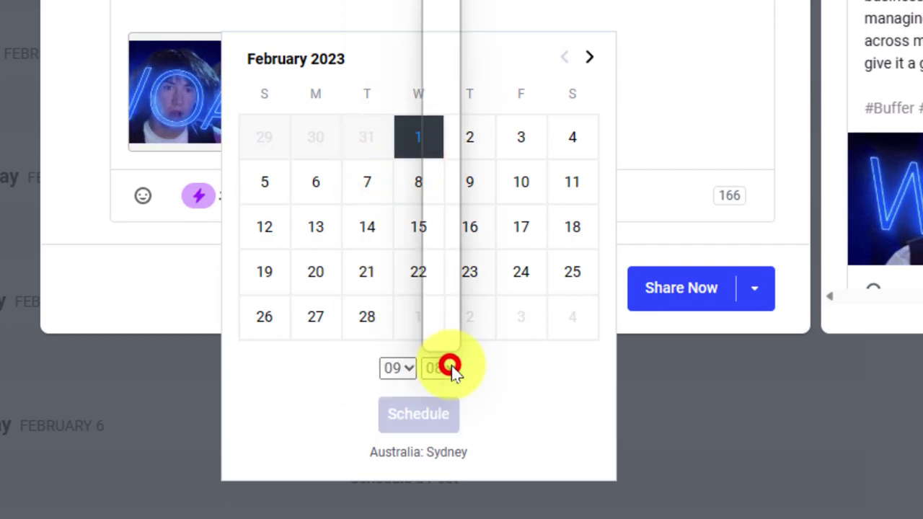
left_click(437, 172)
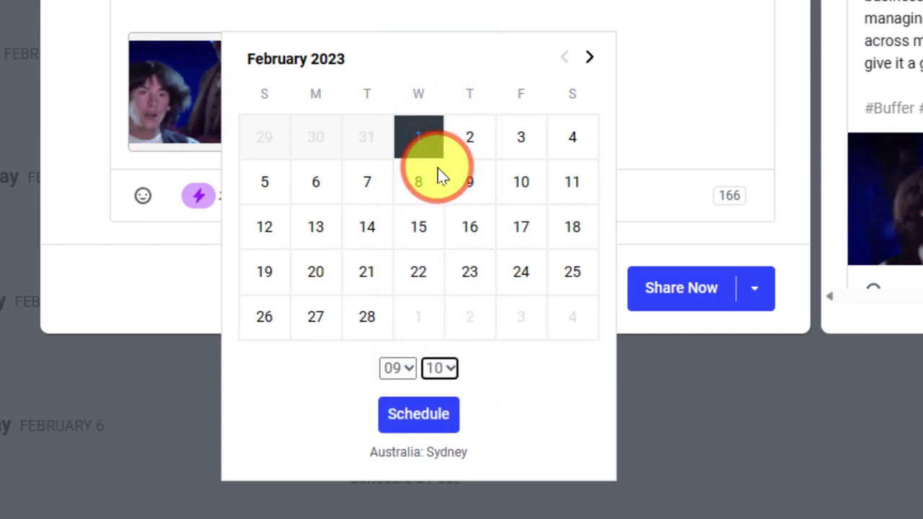
left_click(431, 417)
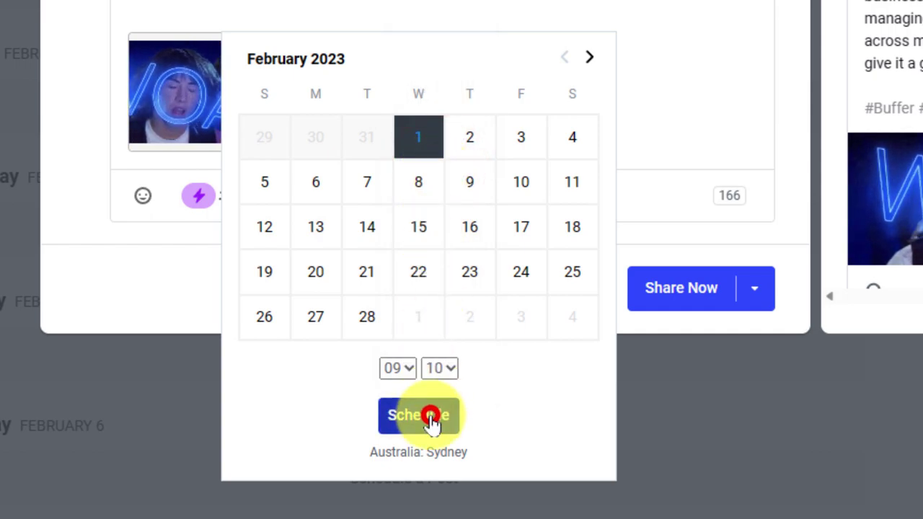
left_click(431, 417)
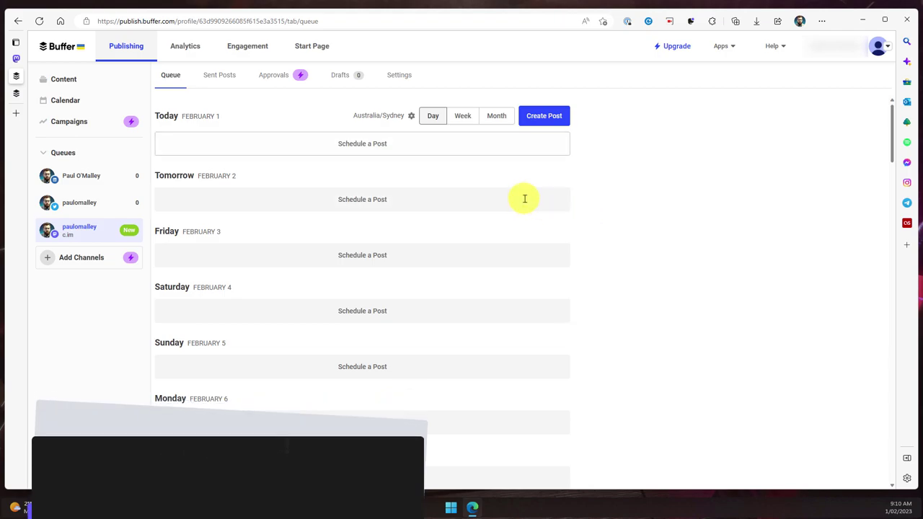
left_click(16, 59)
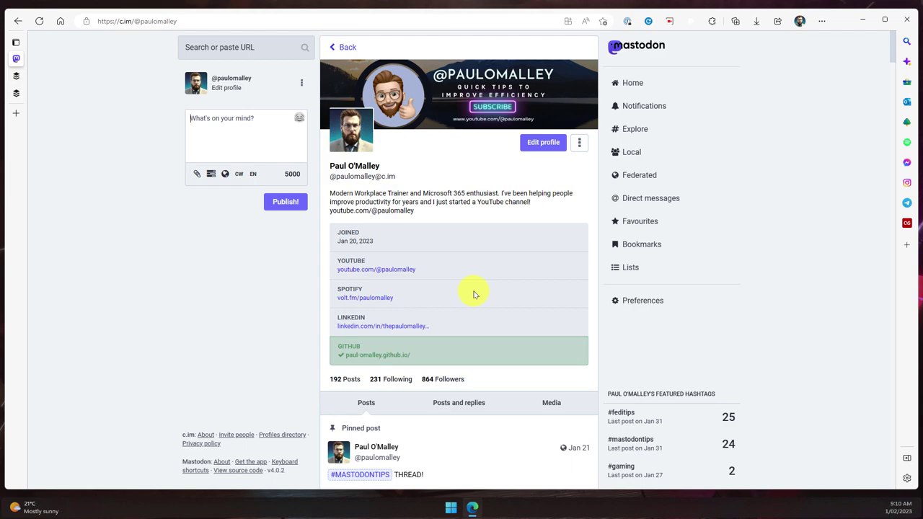
scroll(473, 294, "down", 9)
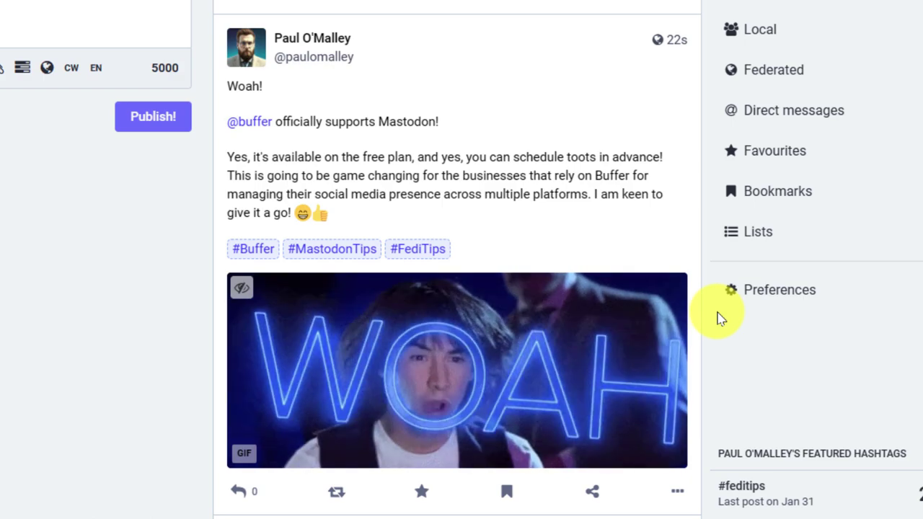
left_click(255, 124)
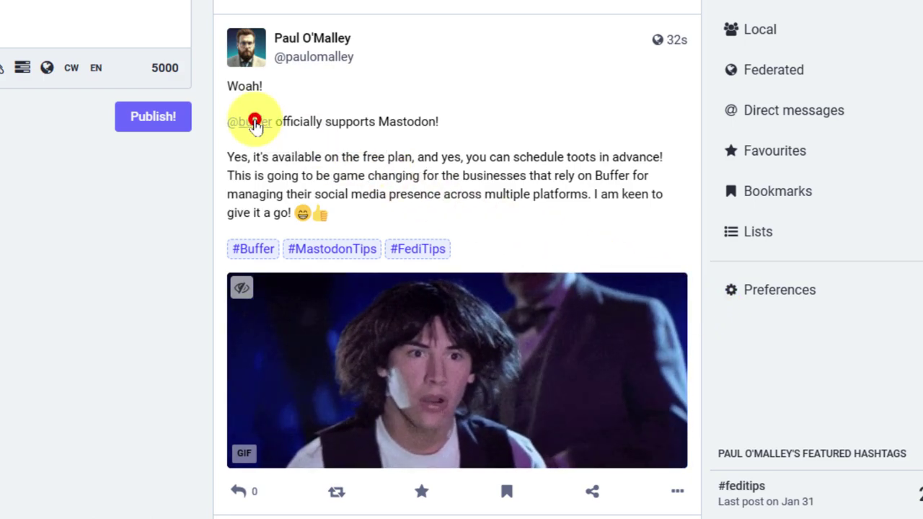